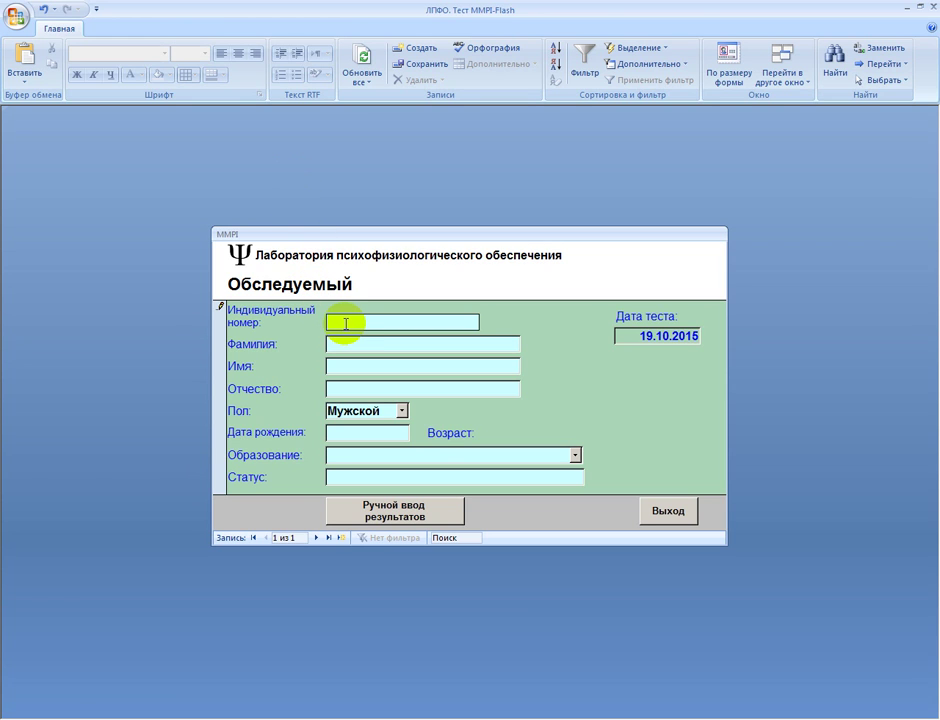
Fill in the examinee's individual number, surname, first name and patronymic on the Обследуемый form
{"action": "type", "text": "123456"}
{"action": "left_click", "coordinate": [344, 342]}
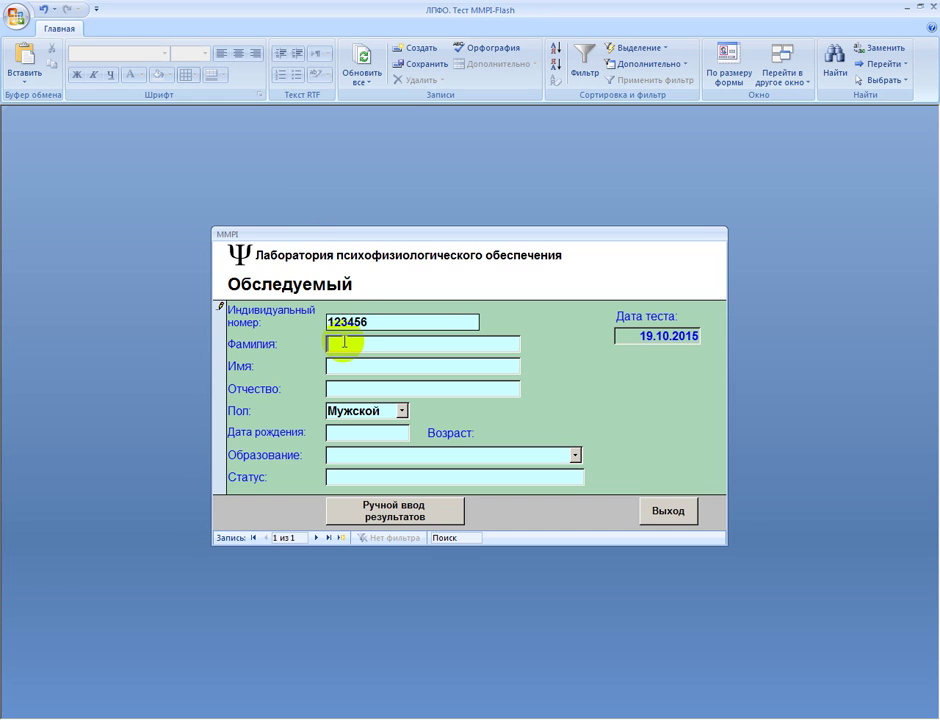
{"action": "type", "text": "Иванов"}
{"action": "left_click", "coordinate": [348, 364]}
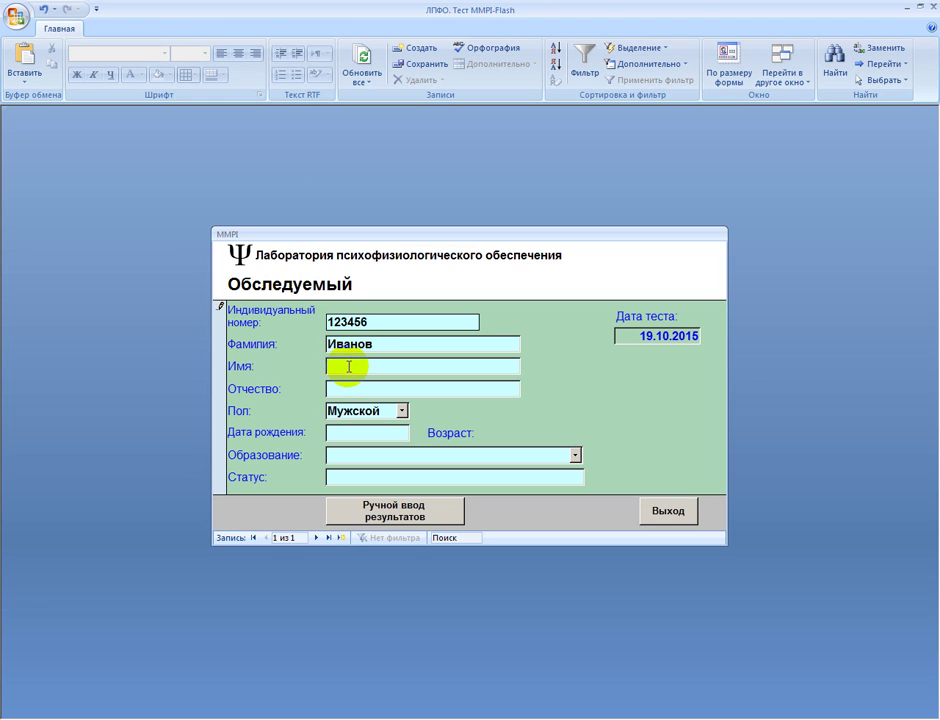
{"action": "type", "text": "Иван"}
{"action": "left_click", "coordinate": [348, 387]}
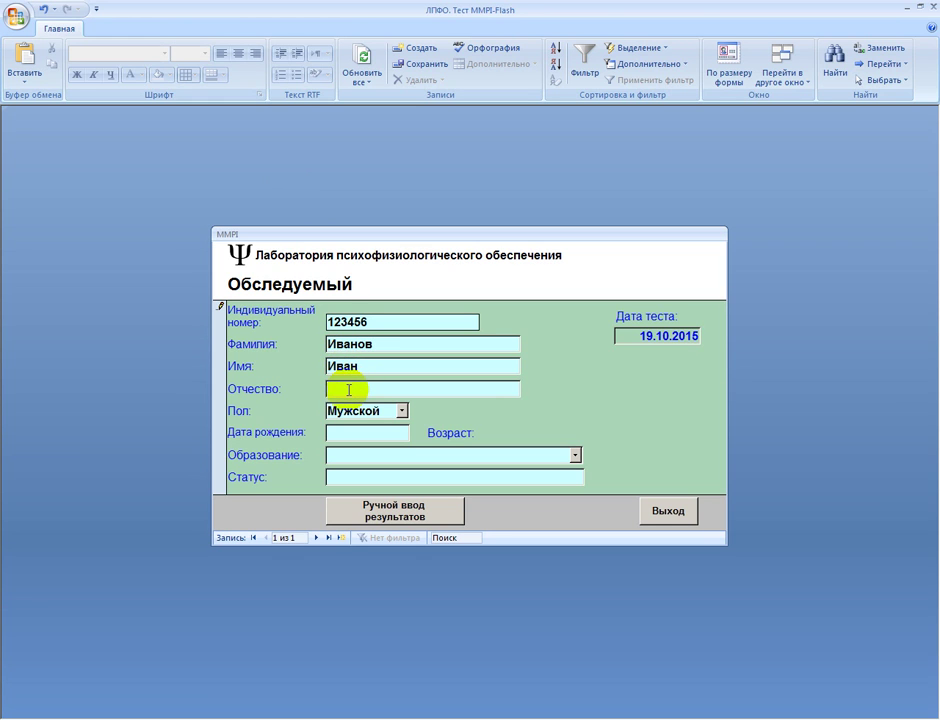
{"action": "type", "text": "Иванович"}
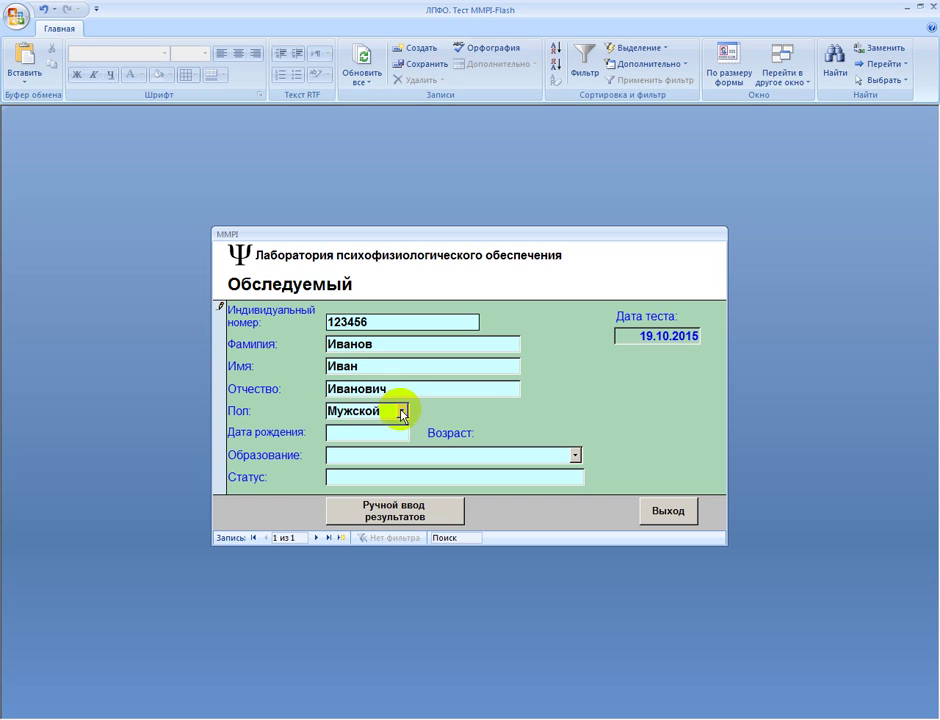
Set the examinee's sex to Мужской and enter the date of birth
{"action": "left_click", "coordinate": [401, 411]}
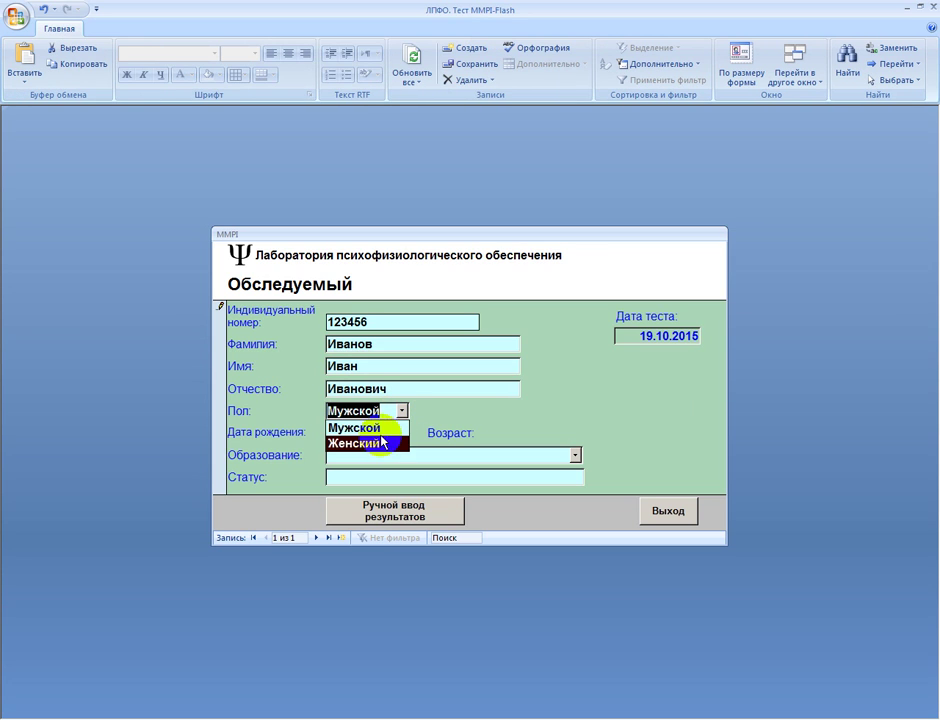
{"action": "left_click", "coordinate": [380, 430]}
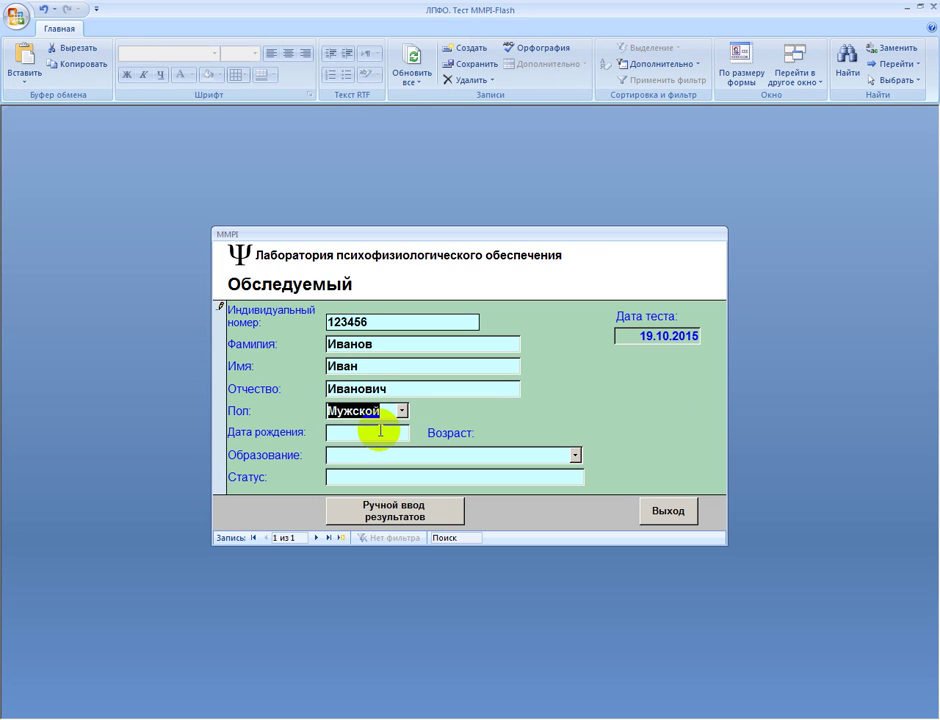
{"action": "left_click", "coordinate": [325, 435]}
{"action": "type", "text": "11."}
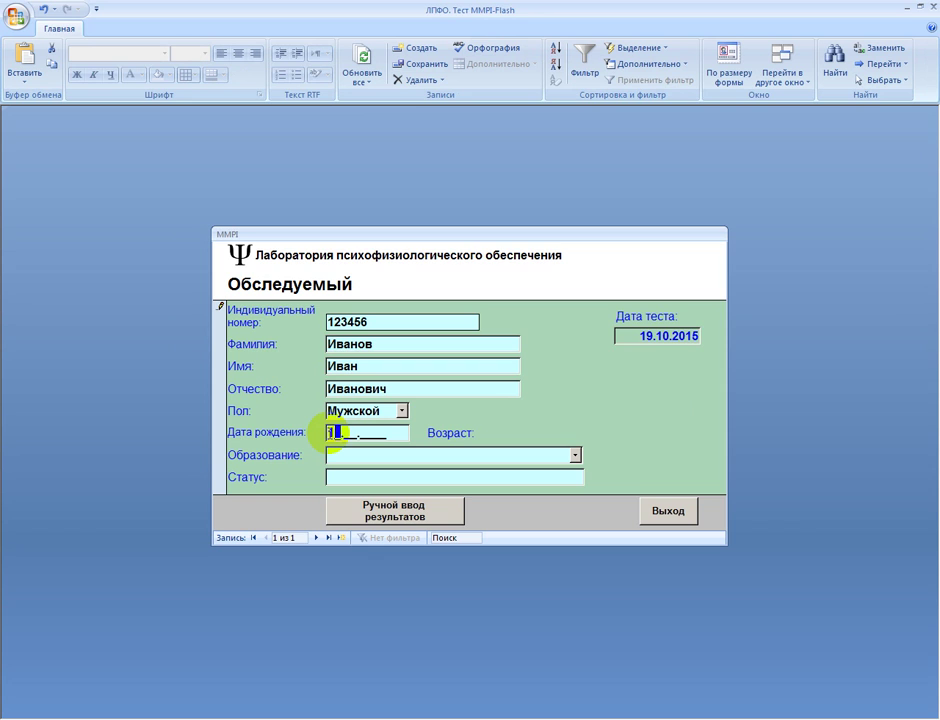
{"action": "type", "text": "11.1976"}
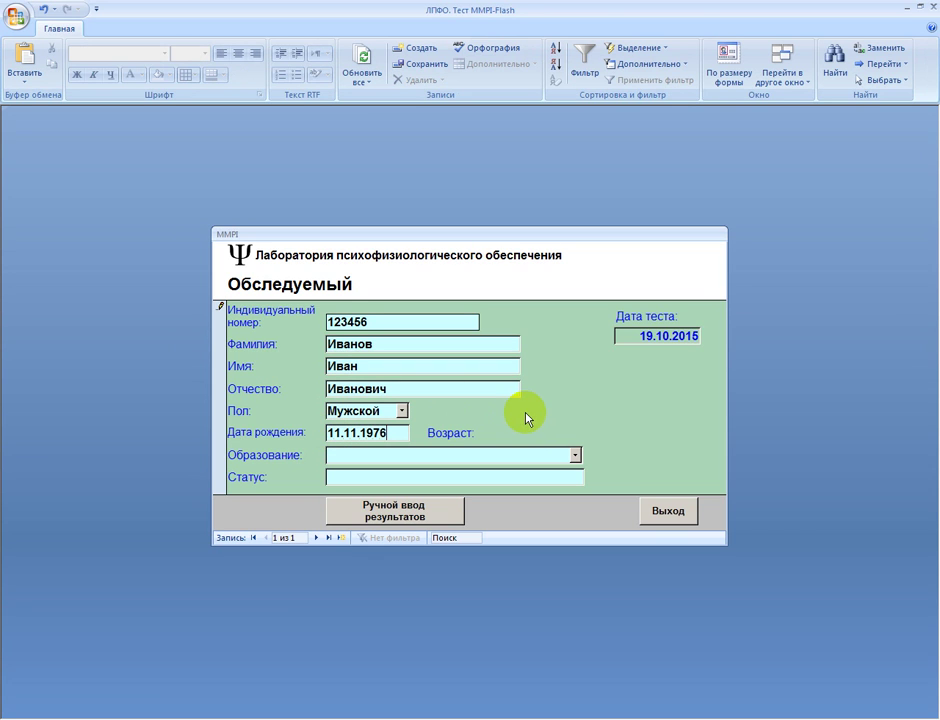
Set the education to Незаконченое высшее and enter Sch as the status
{"action": "left_click", "coordinate": [576, 455]}
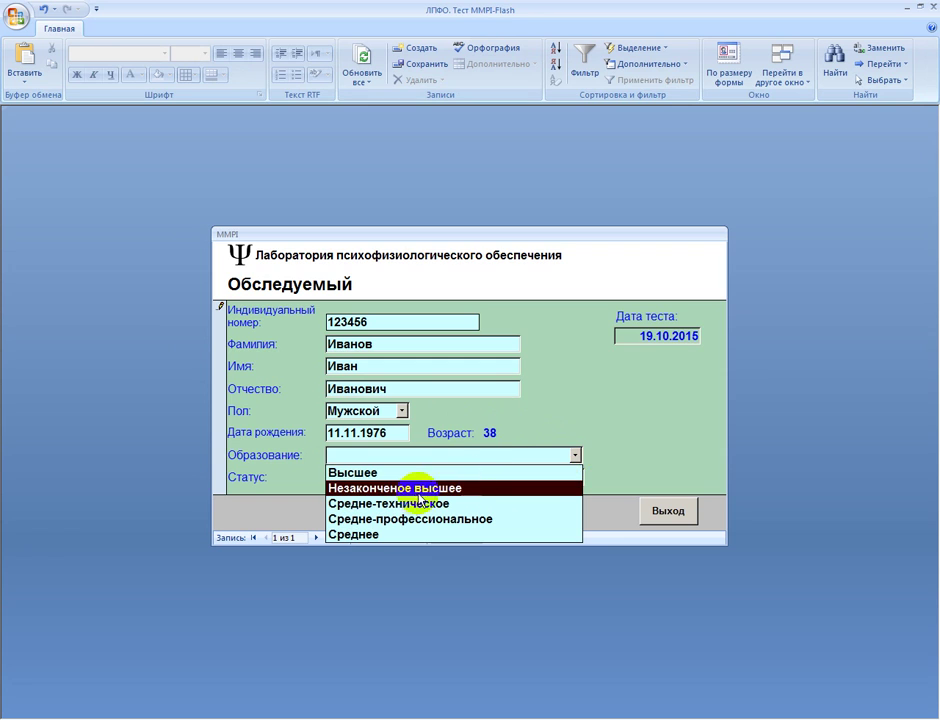
{"action": "left_click", "coordinate": [413, 492]}
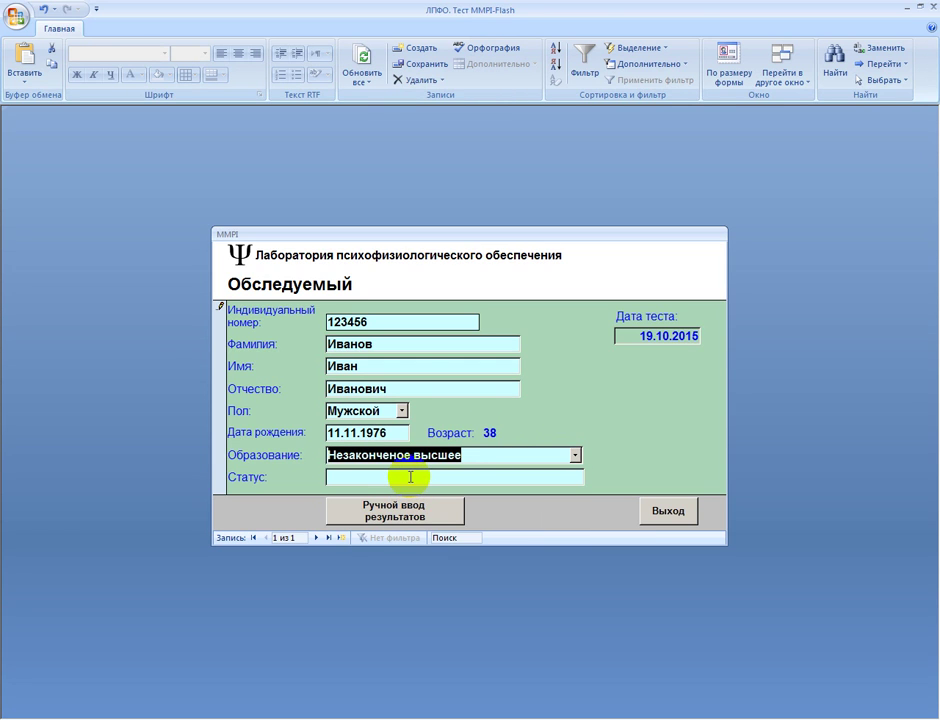
{"action": "left_click", "coordinate": [411, 477]}
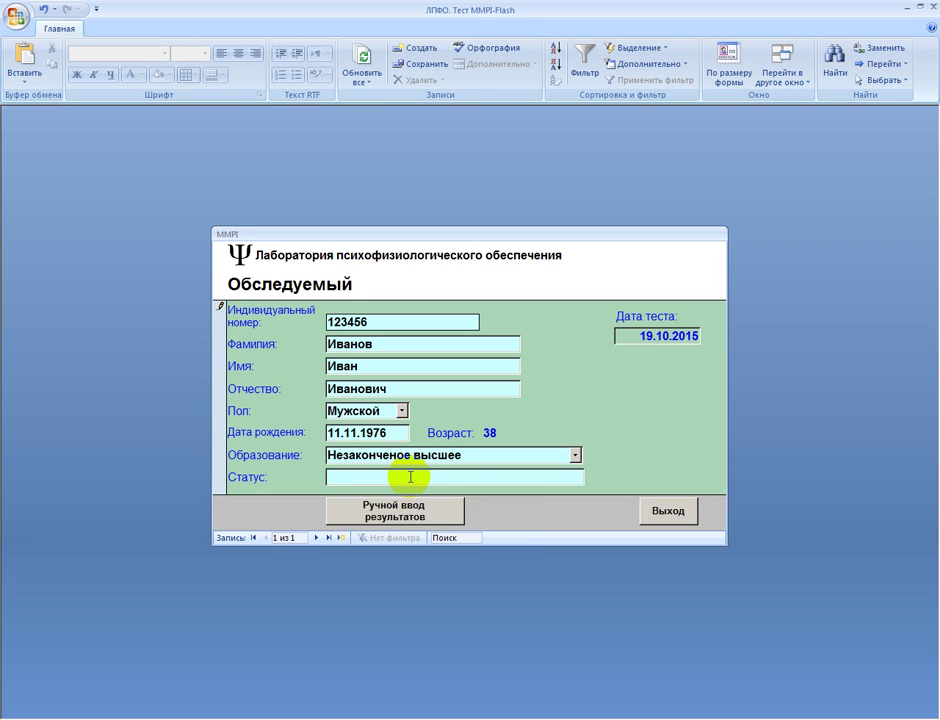
{"action": "type", "text": "Sch"}
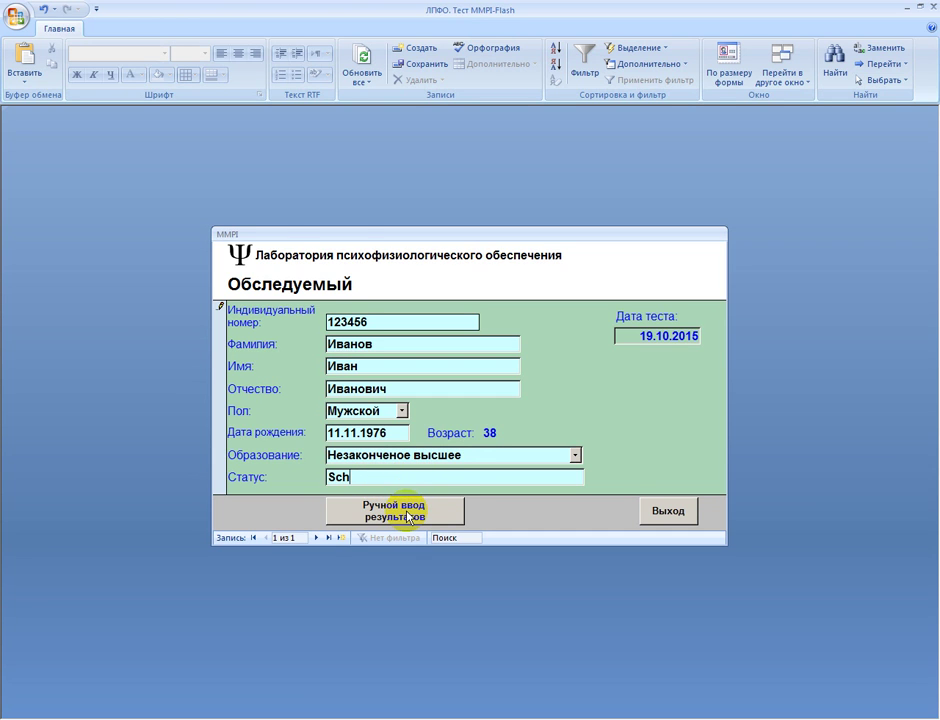
Open manual result entry and fill in the MMPI answers 001 to 377, using 1 for Верно and 0 for Неверно
{"action": "left_click", "coordinate": [408, 516]}
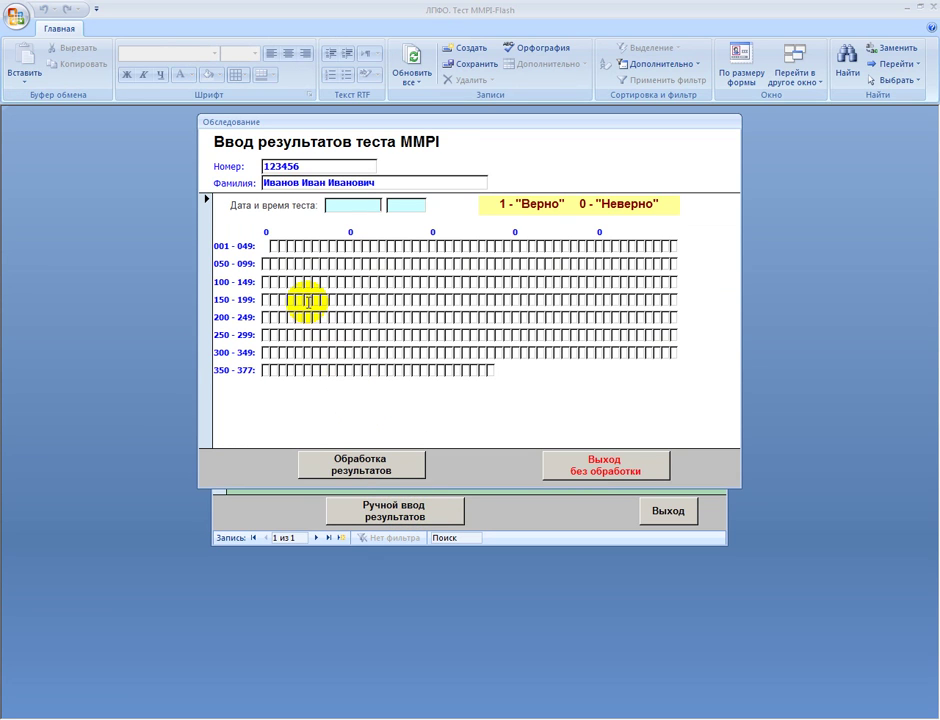
{"action": "left_click", "coordinate": [276, 245]}
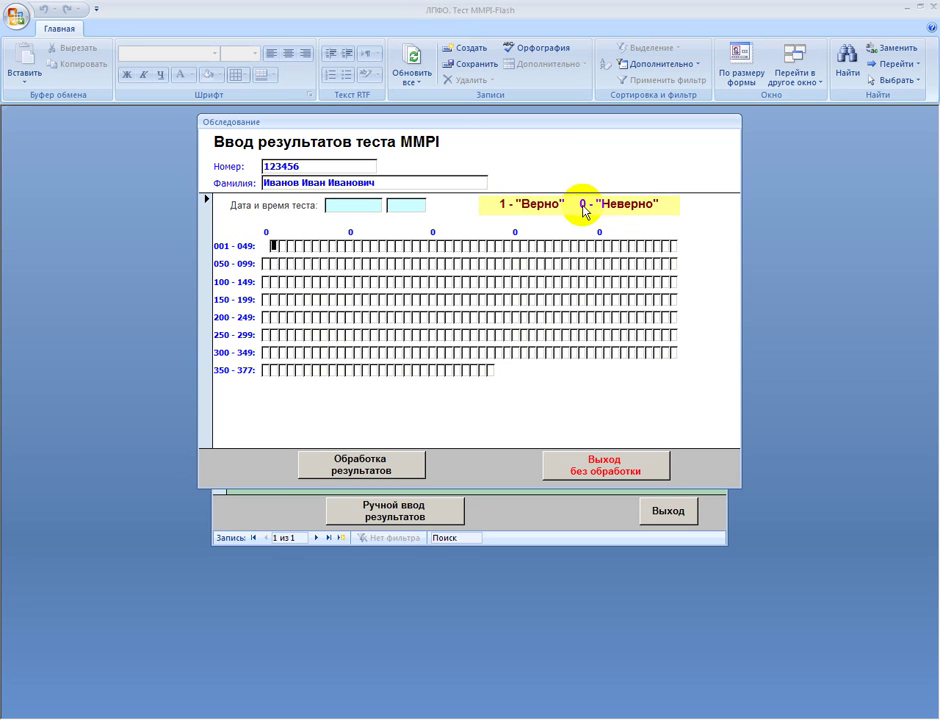
{"action": "left_click", "coordinate": [273, 245]}
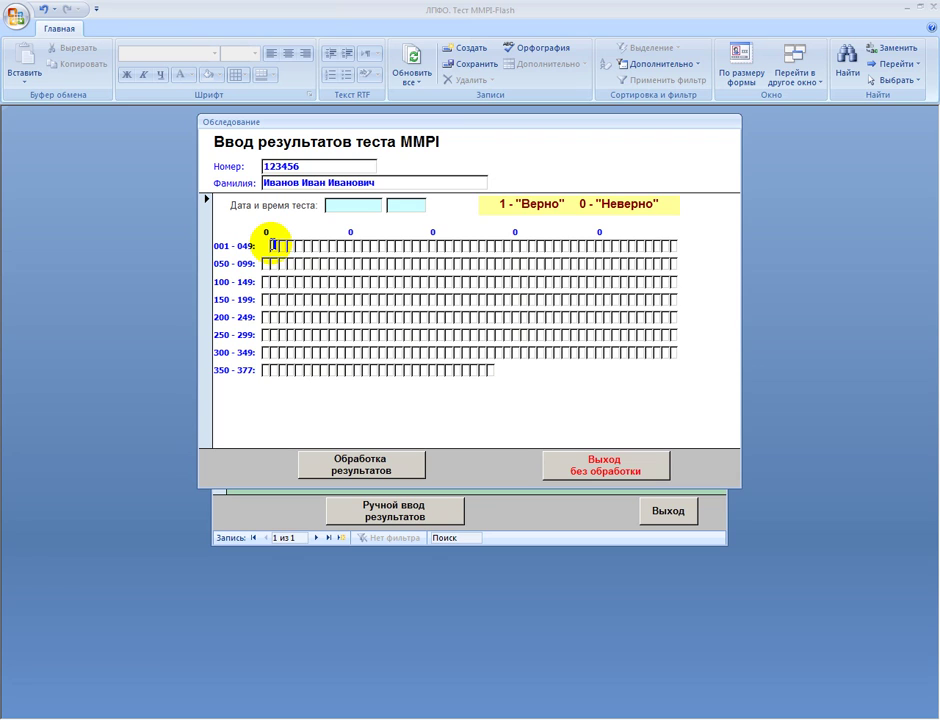
{"action": "left_click", "coordinate": [273, 245]}
{"action": "type", "text": "100111100110110110110100110110110101111"}
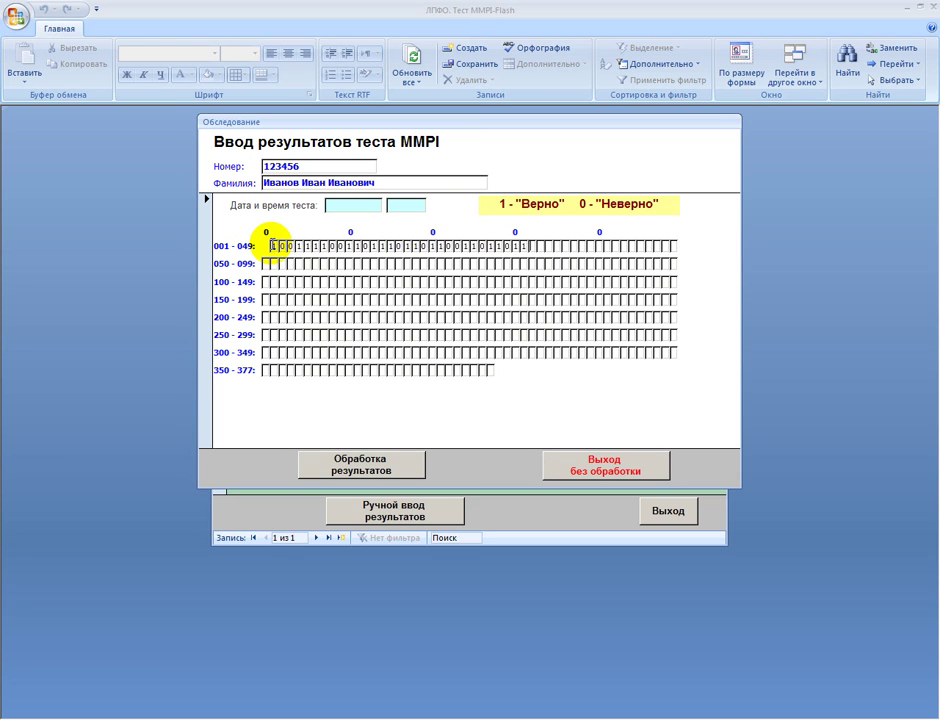
{"action": "type", "text": "001110010001100011001011101101011010001"}
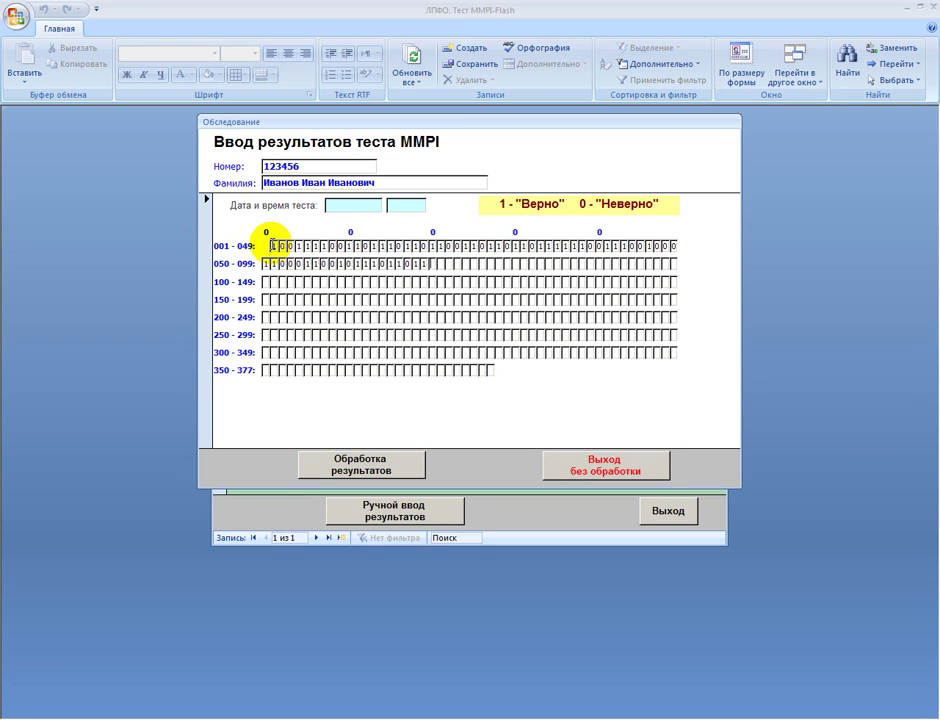
{"action": "type", "text": "1001011010101101011111111111110000001111"}
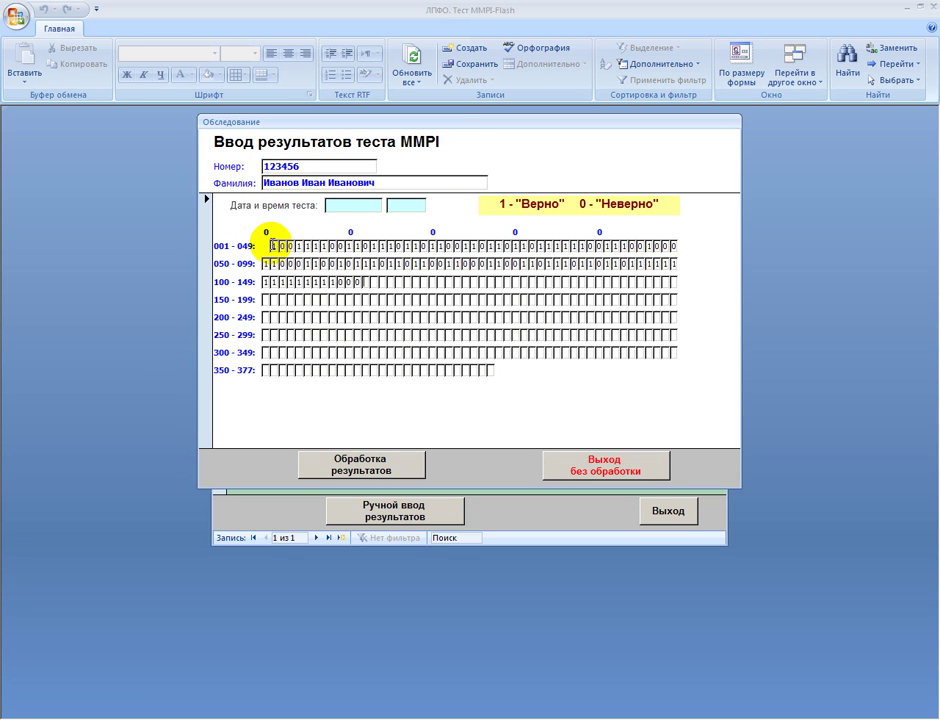
{"action": "type", "text": "11000111111111111000001"}
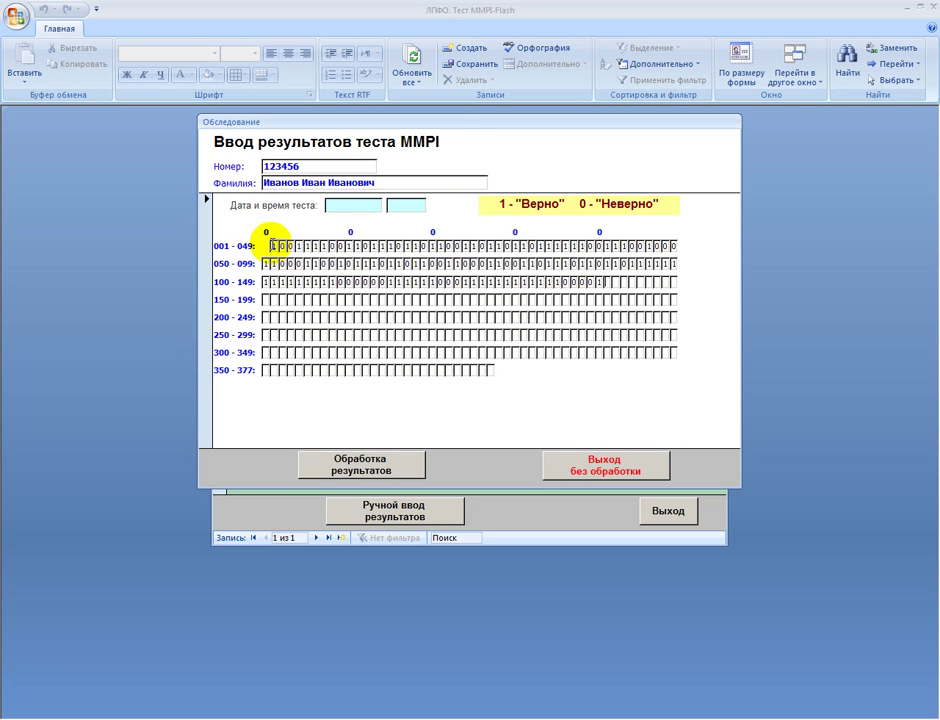
{"action": "type", "text": "0011110011010101010101000110010101010011"}
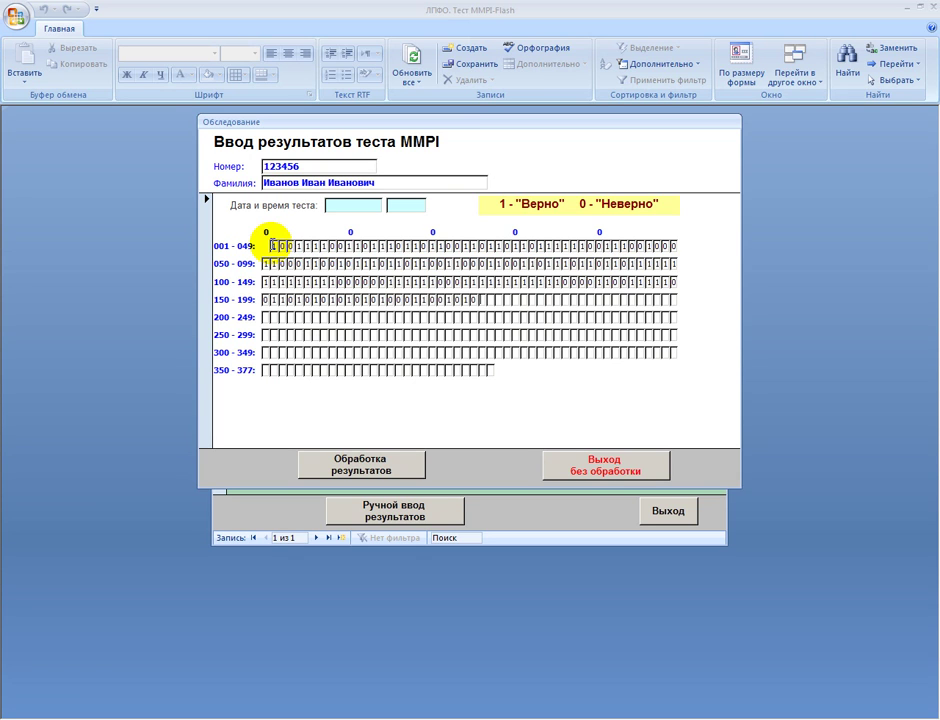
{"action": "type", "text": "1010100101010101011010111"}
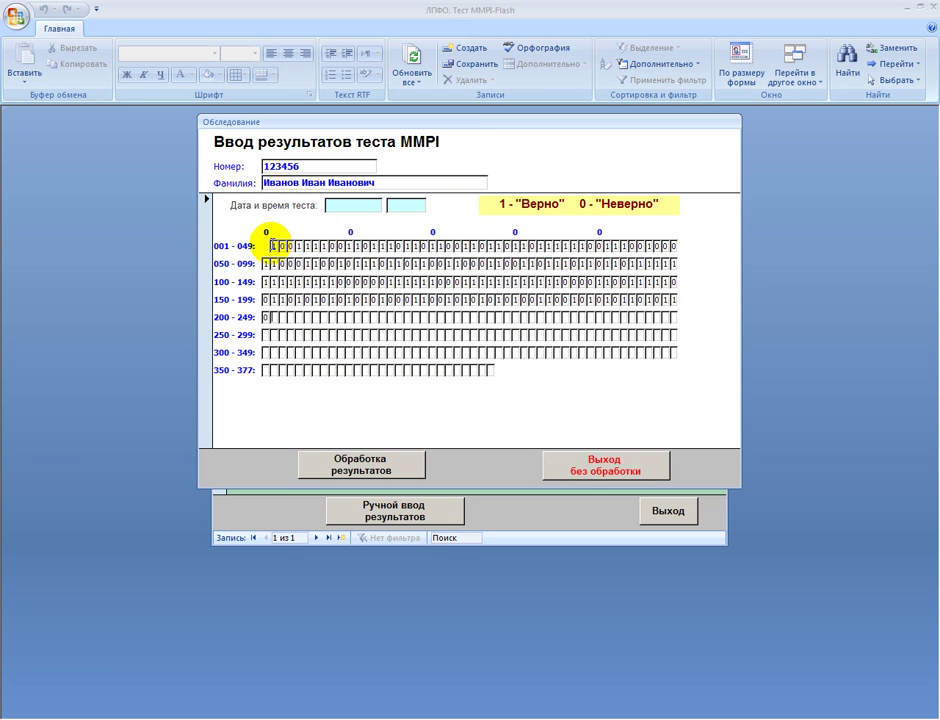
{"action": "type", "text": "1110101010101010101011111"}
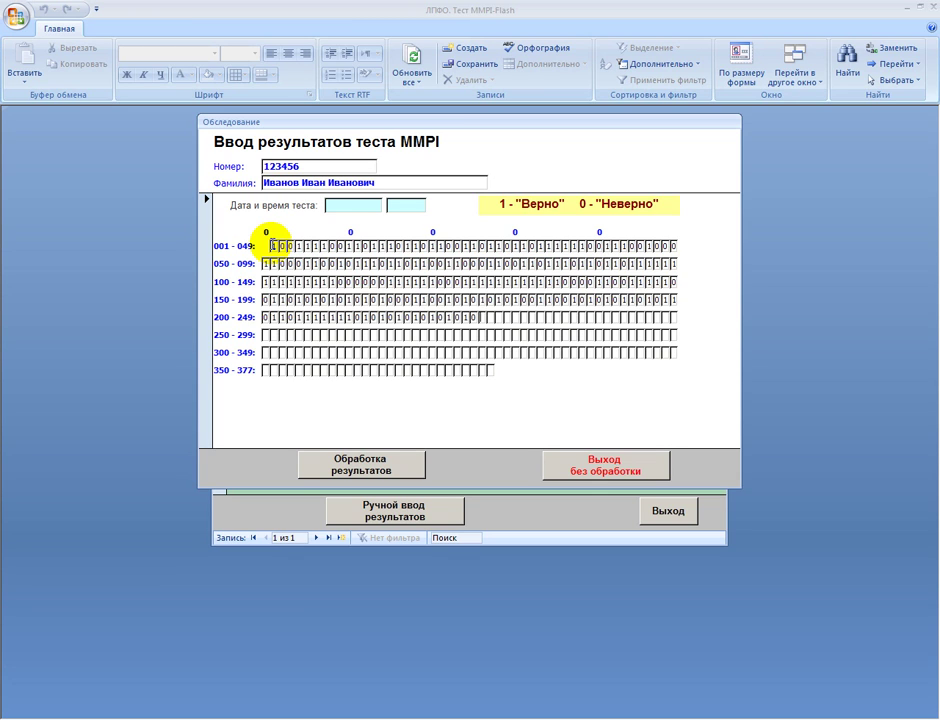
{"action": "type", "text": "1000000011111111111"}
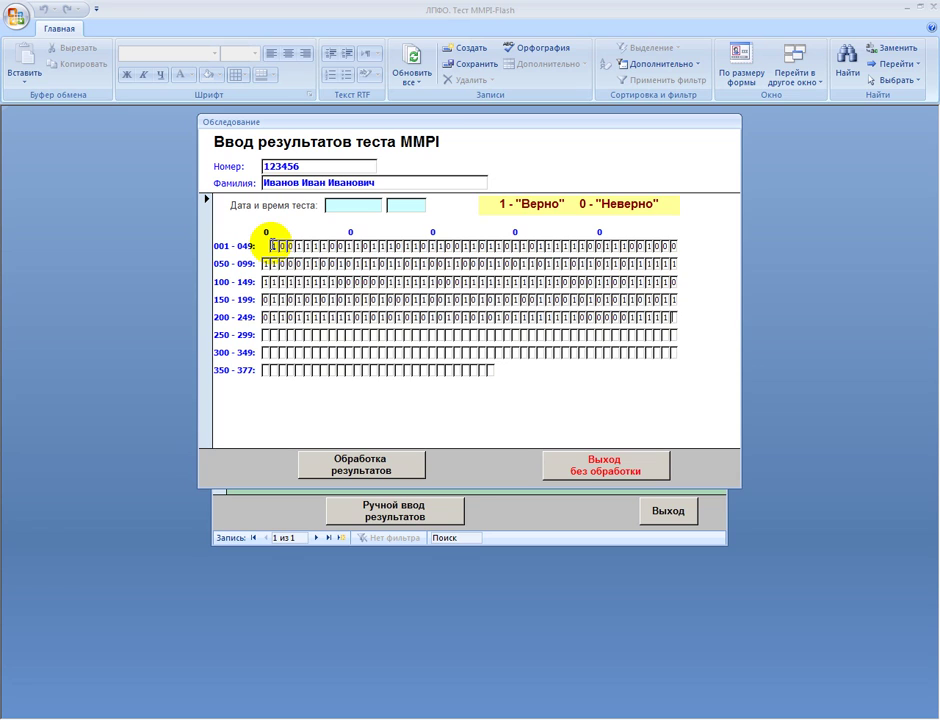
{"action": "type", "text": "01000000001"}
{"action": "type", "text": "11111111"}
{"action": "type", "text": "111"}
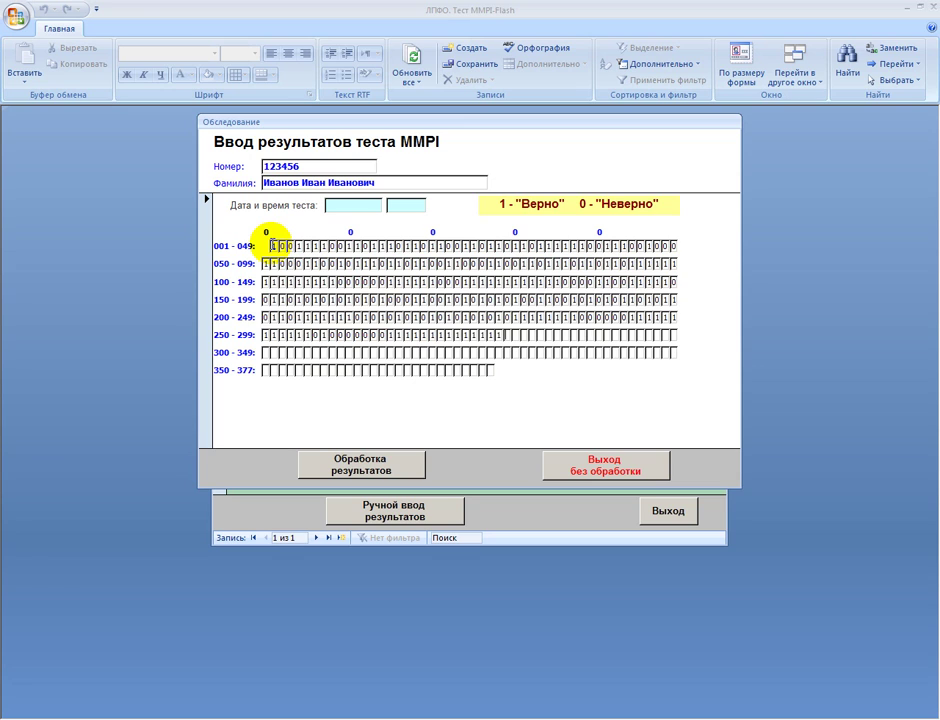
{"action": "type", "text": "0000000011000111"}
{"action": "type", "text": "1111000000"}
{"action": "type", "text": "1100110001"}
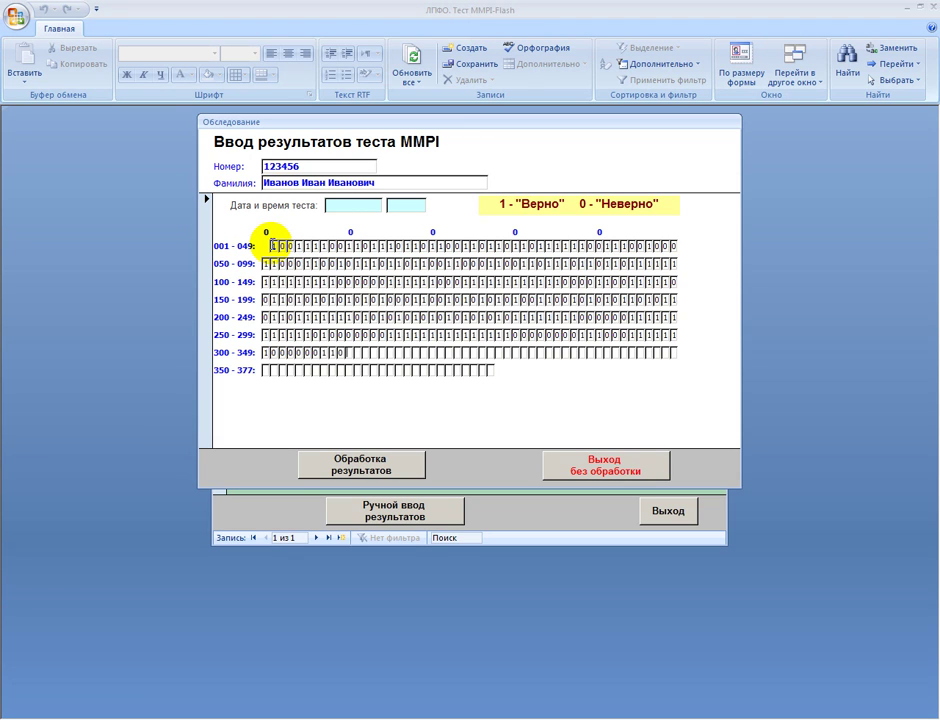
{"action": "type", "text": "11010010101011000011"}
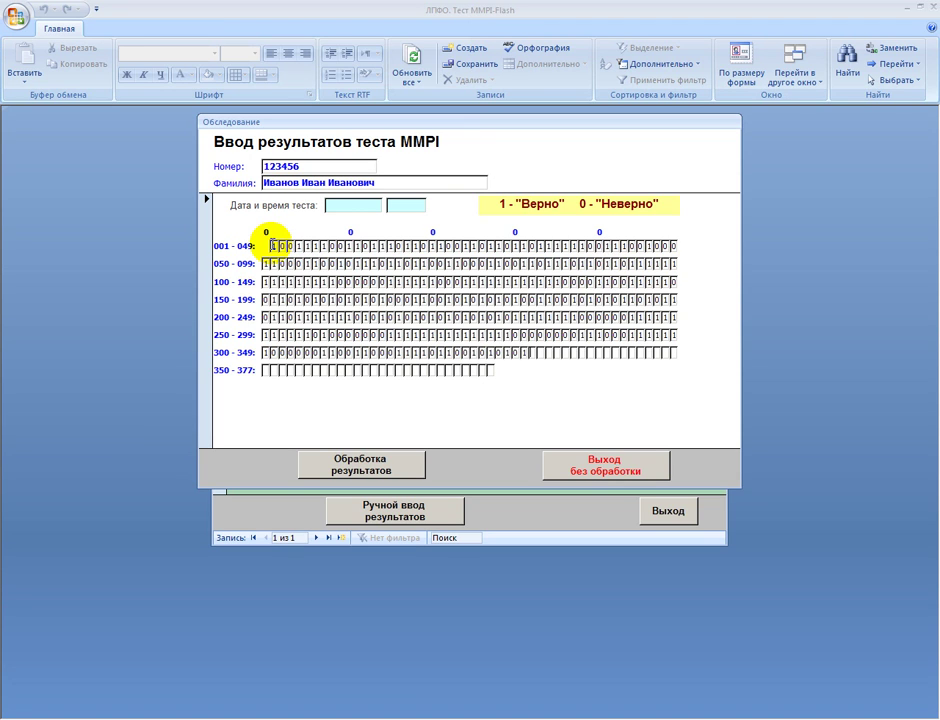
{"action": "type", "text": "1000011100001100110000"}
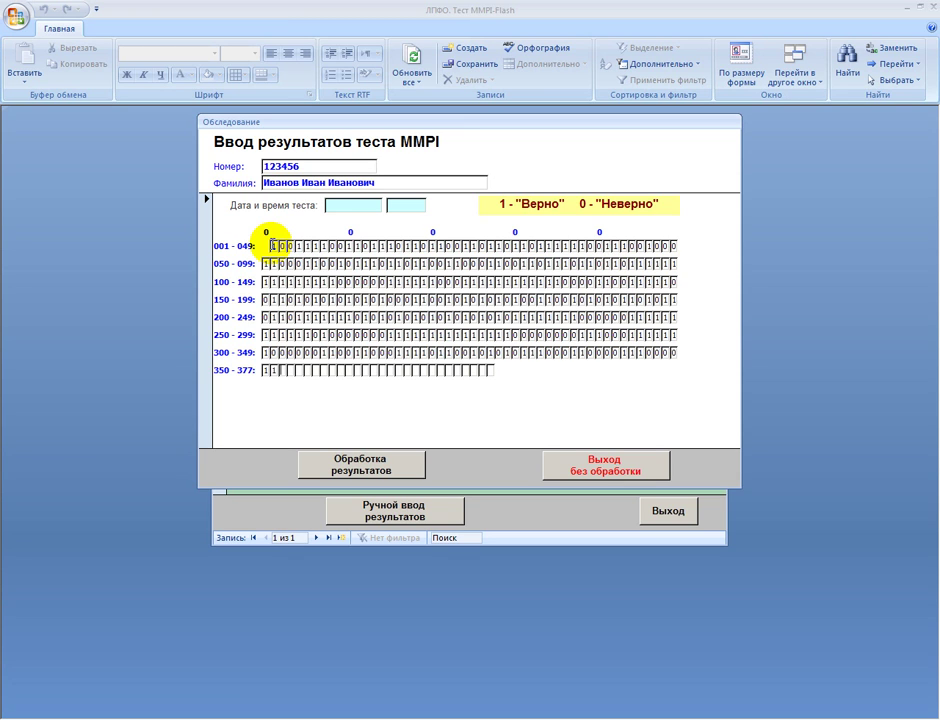
{"action": "type", "text": "11000001100"}
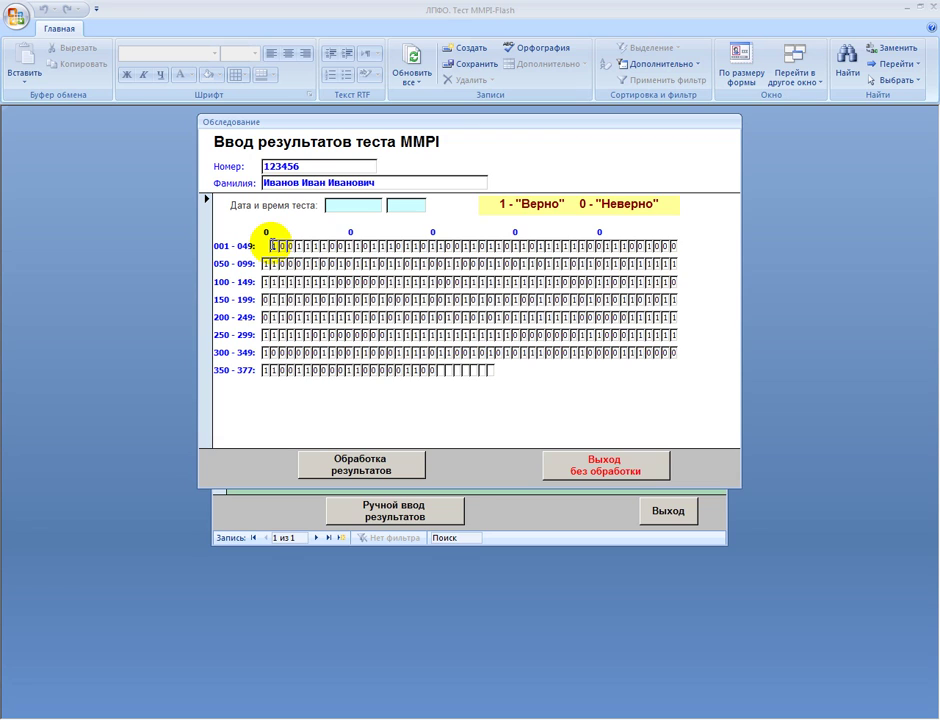
{"action": "type", "text": "101010"}
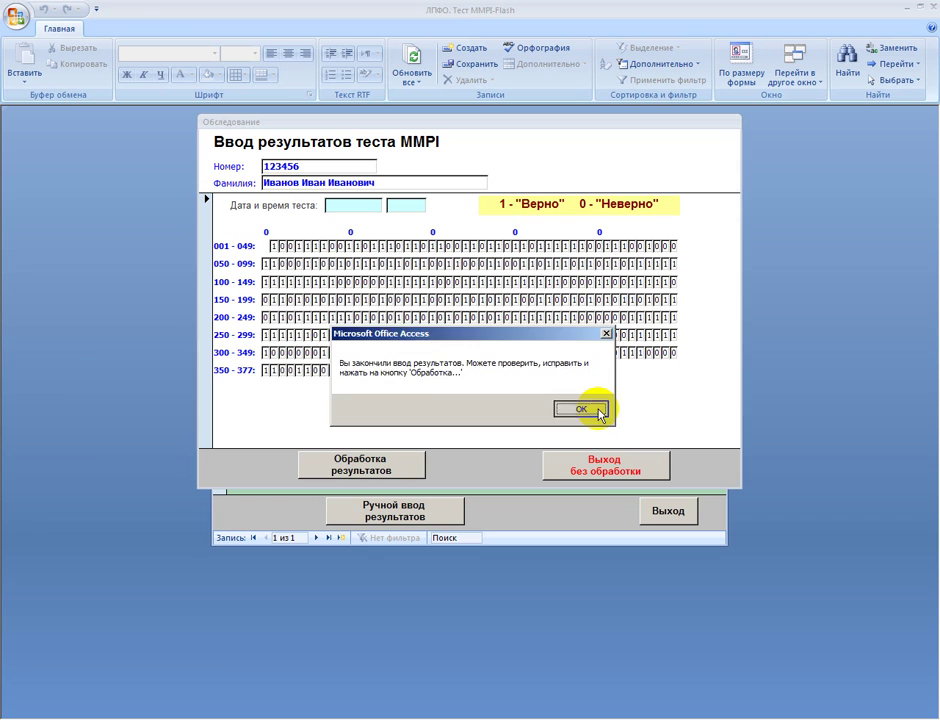
Dismiss the end-of-entry message, process the entered test results and exit the examinee form
{"action": "left_click", "coordinate": [599, 414]}
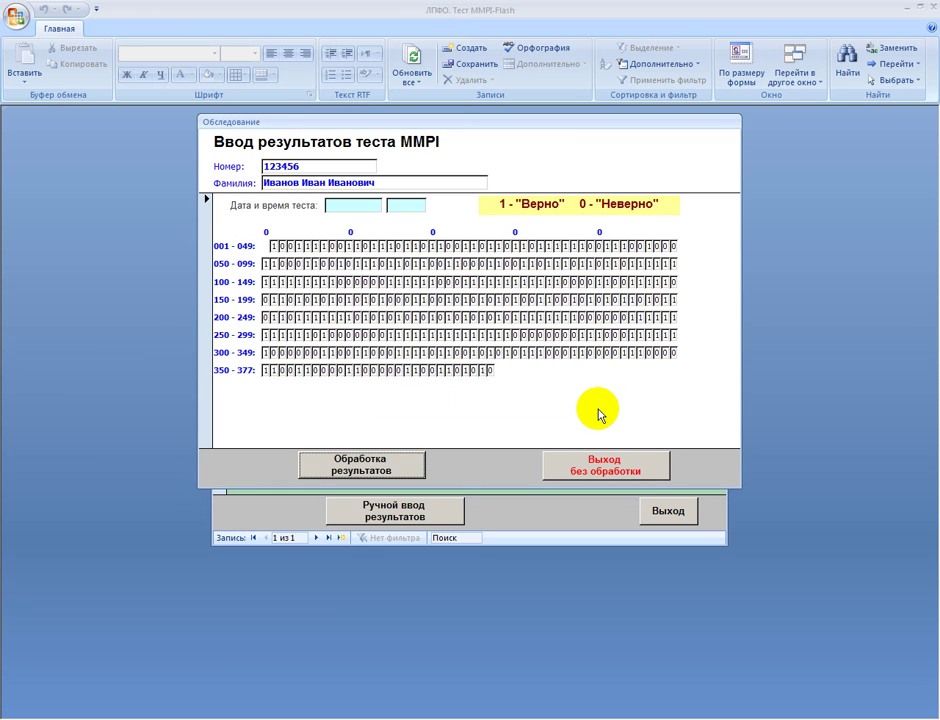
{"action": "left_click", "coordinate": [372, 470]}
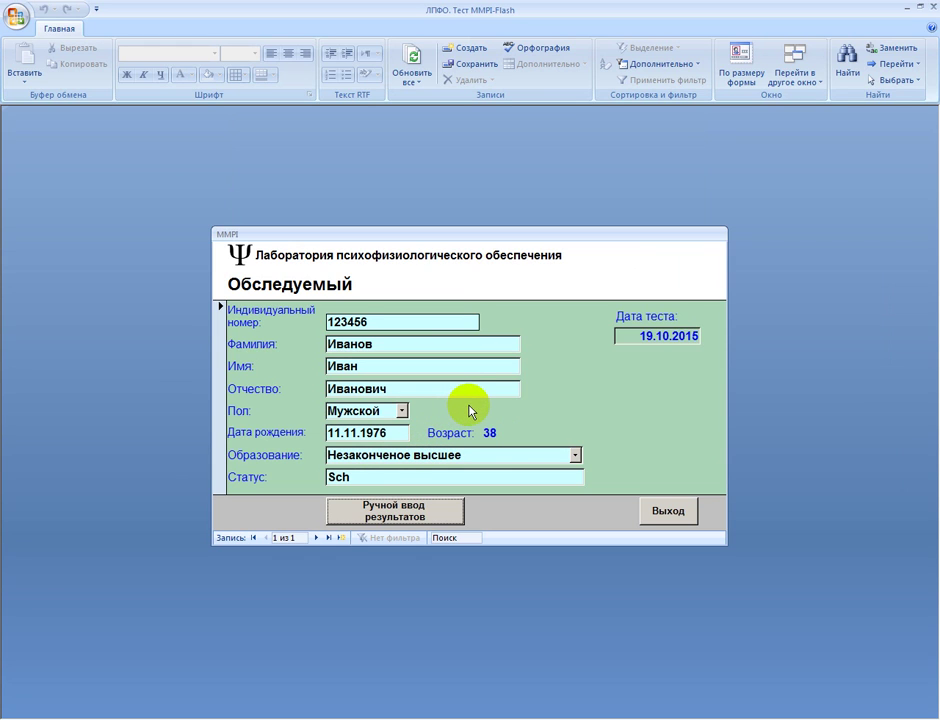
{"action": "left_click", "coordinate": [667, 512]}
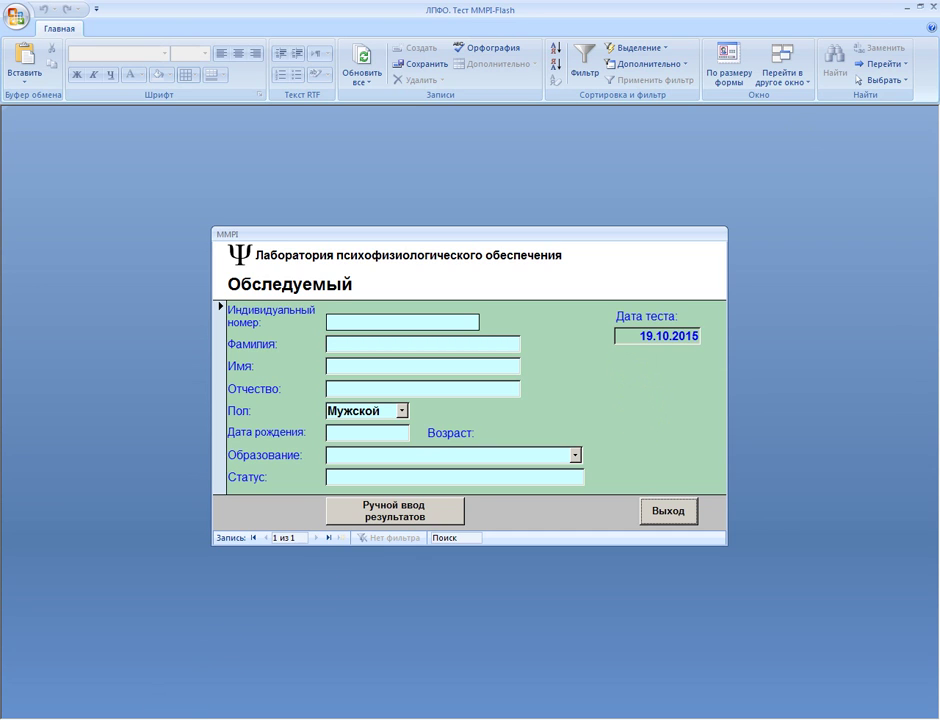
On removable disk F:, go to 2_УФ АМ MMPI - Б\Результаты\Индивидуальные результаты and open the examinee's 2015-10-19_09-47 result workbook in Excel
{"action": "key", "text": "super"}
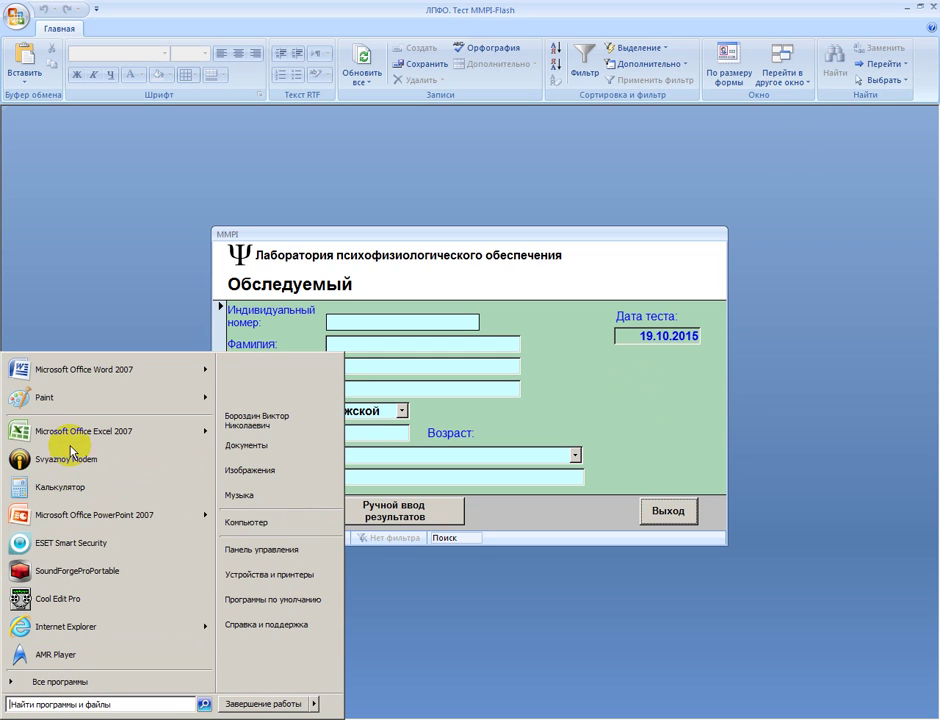
{"action": "left_click", "coordinate": [235, 522]}
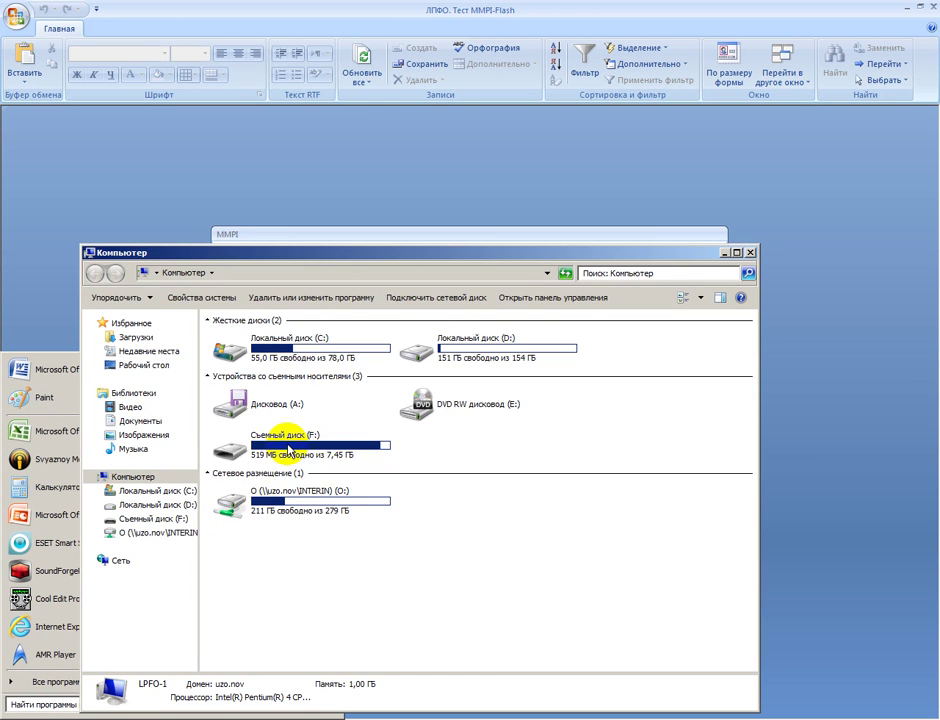
{"action": "double_click", "coordinate": [288, 450]}
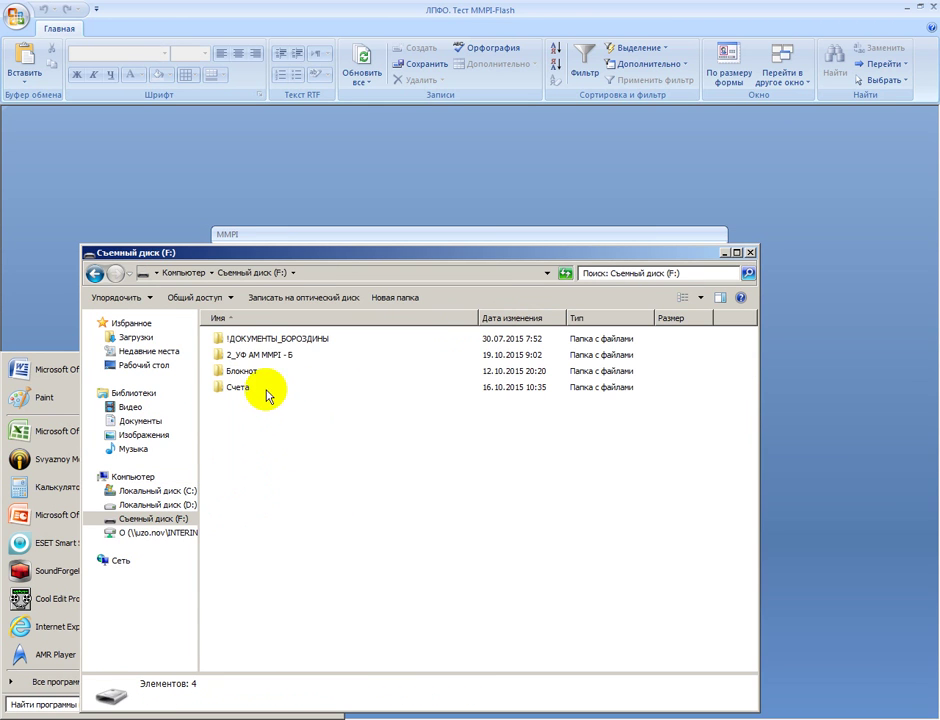
{"action": "double_click", "coordinate": [237, 356]}
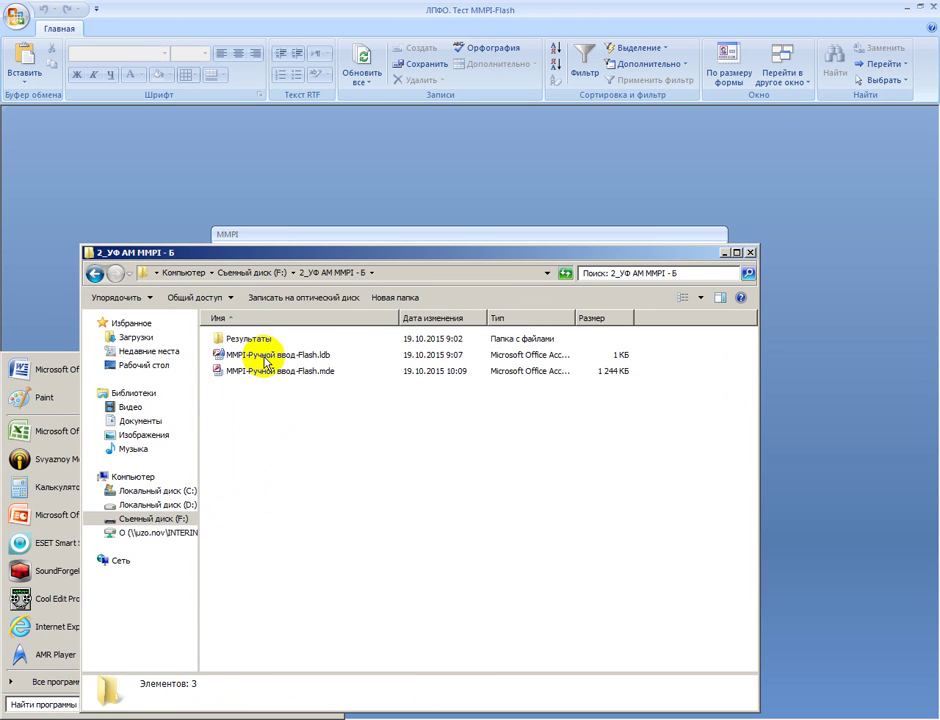
{"action": "double_click", "coordinate": [250, 339]}
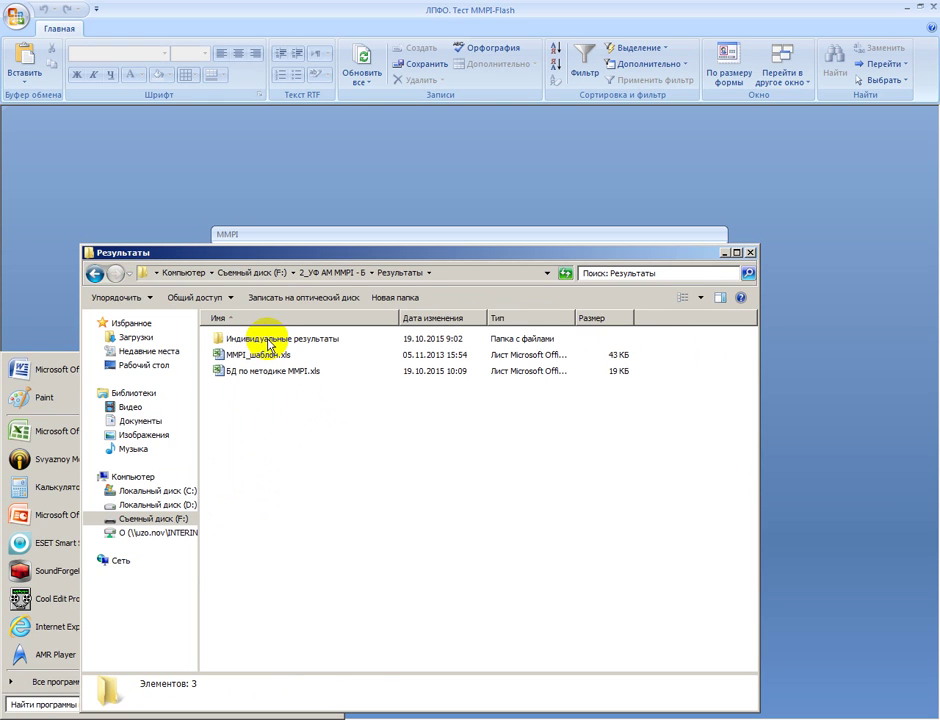
{"action": "double_click", "coordinate": [267, 342]}
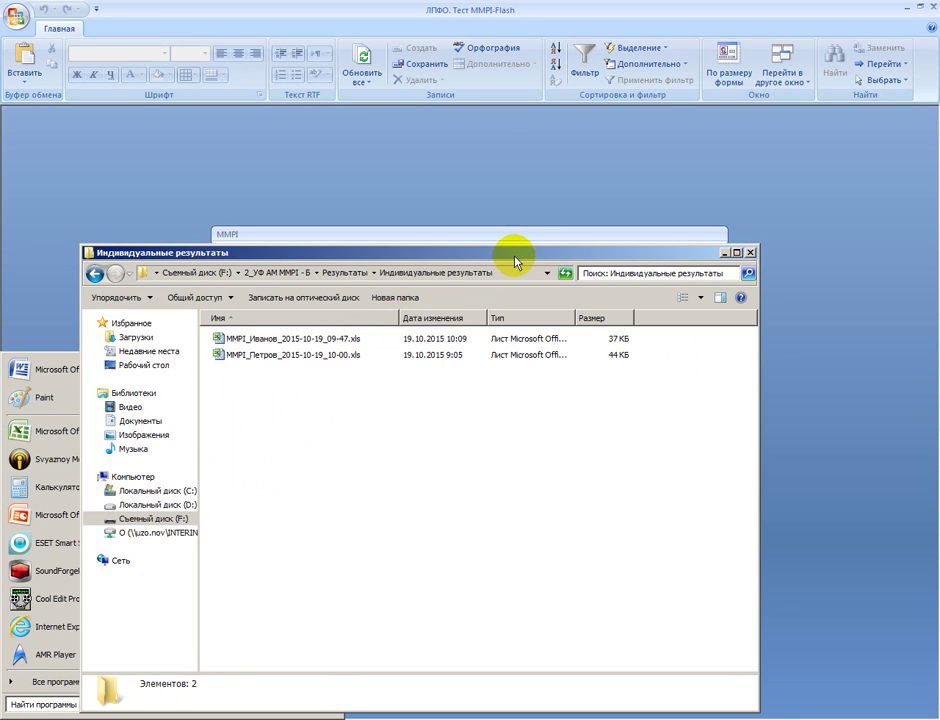
{"action": "left_click_drag", "start_coordinate": [512, 257], "coordinate": [537, 226]}
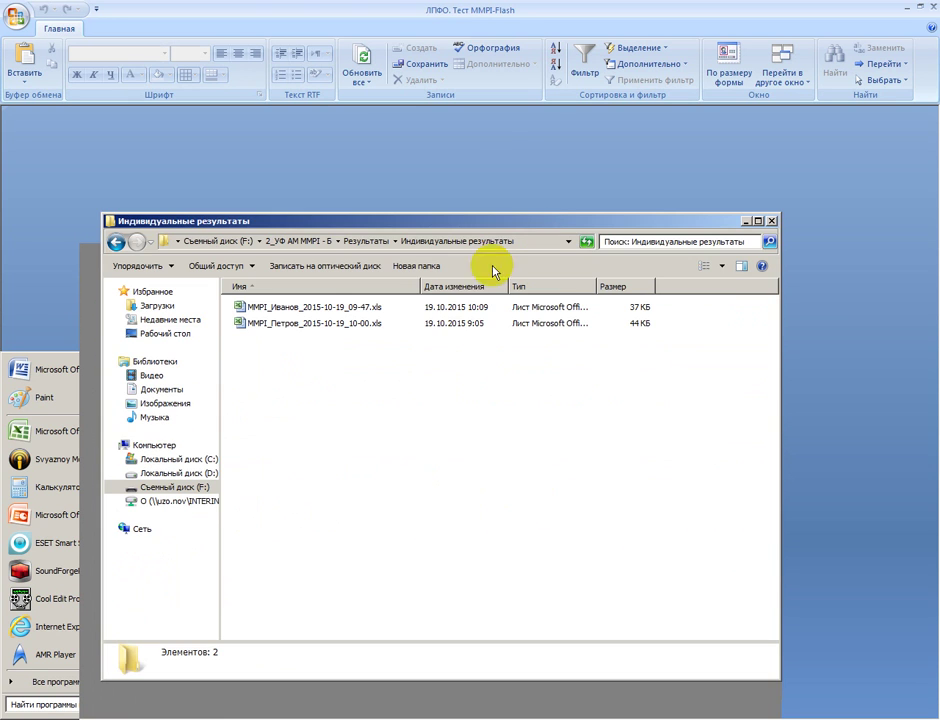
{"action": "left_click", "coordinate": [303, 310]}
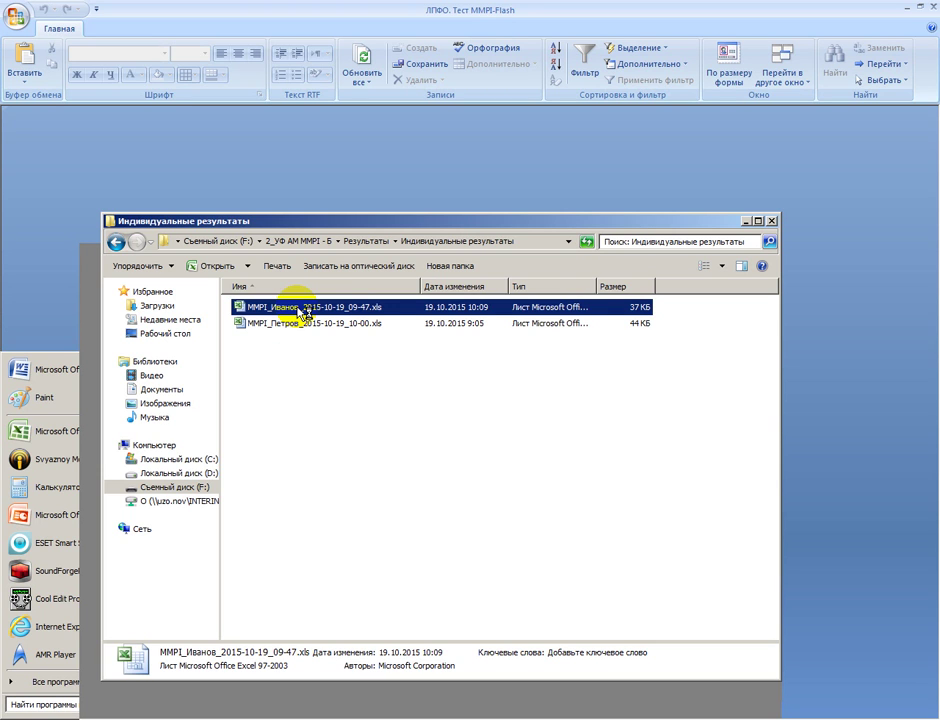
{"action": "double_click", "coordinate": [303, 310]}
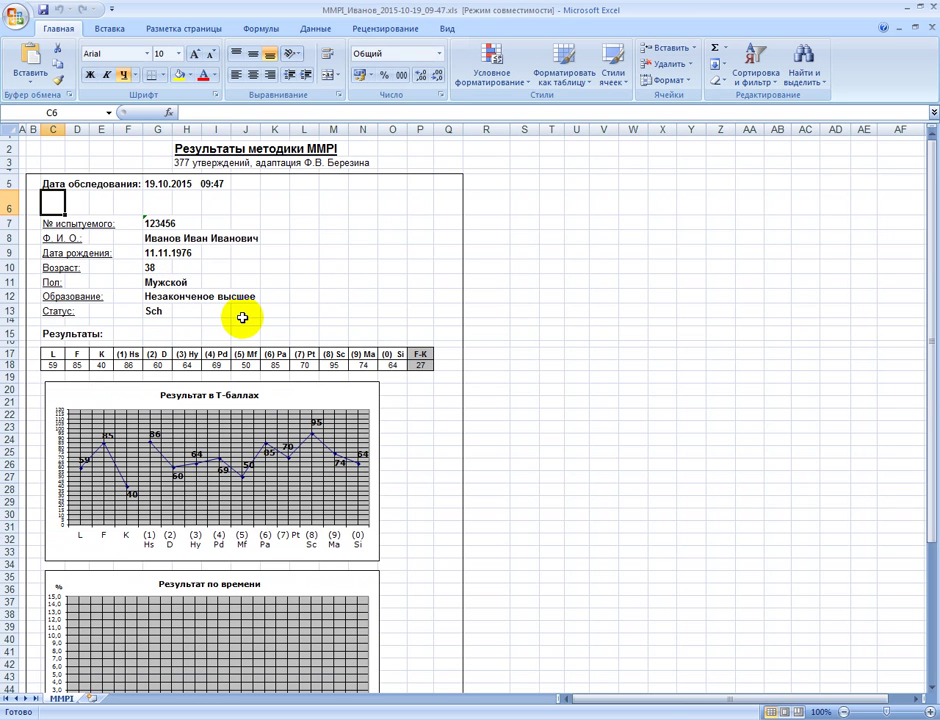
Examine the examinee's MMPI report: personal data, the scale scores in row 18, the T-score and time charts, and the interpretation section
{"action": "scroll", "coordinate": [251, 314], "scroll_direction": "down", "scroll_amount": 3}
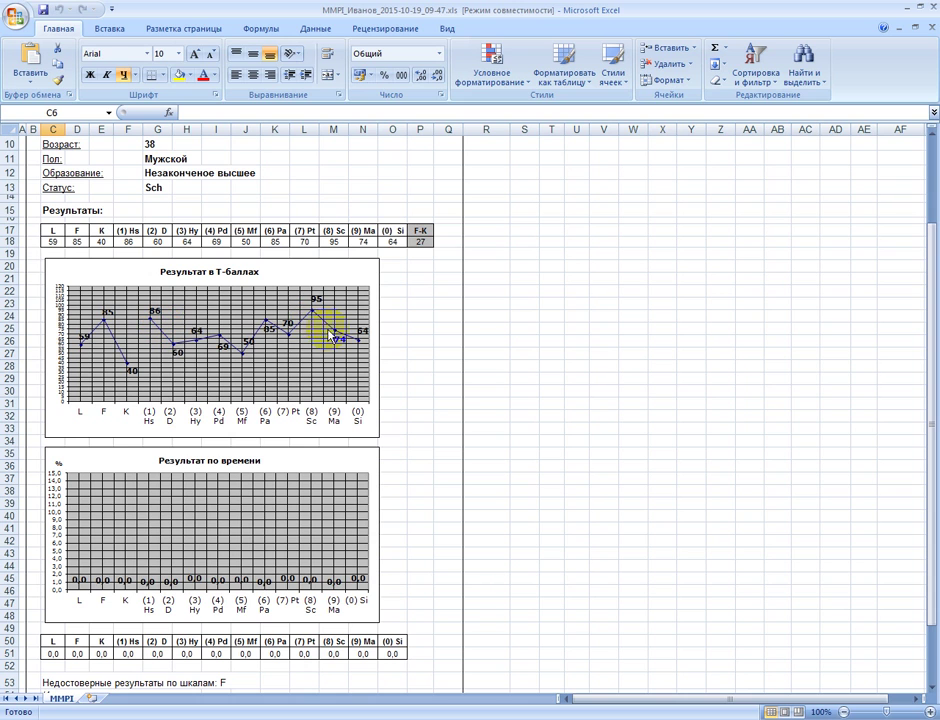
{"action": "left_click_drag", "start_coordinate": [50, 242], "coordinate": [421, 241]}
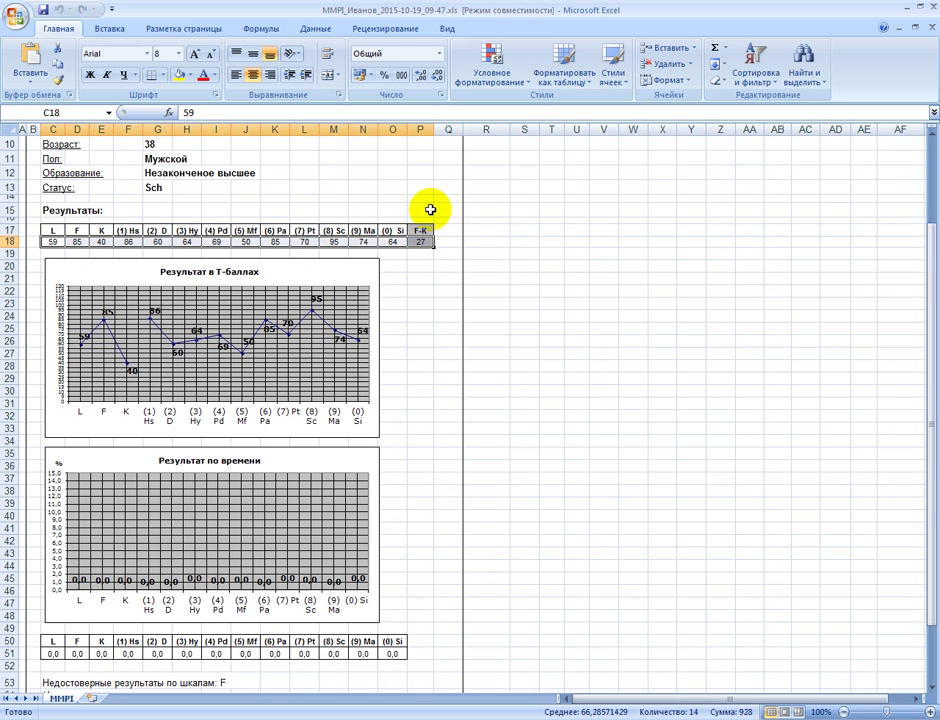
{"action": "left_click", "coordinate": [415, 342]}
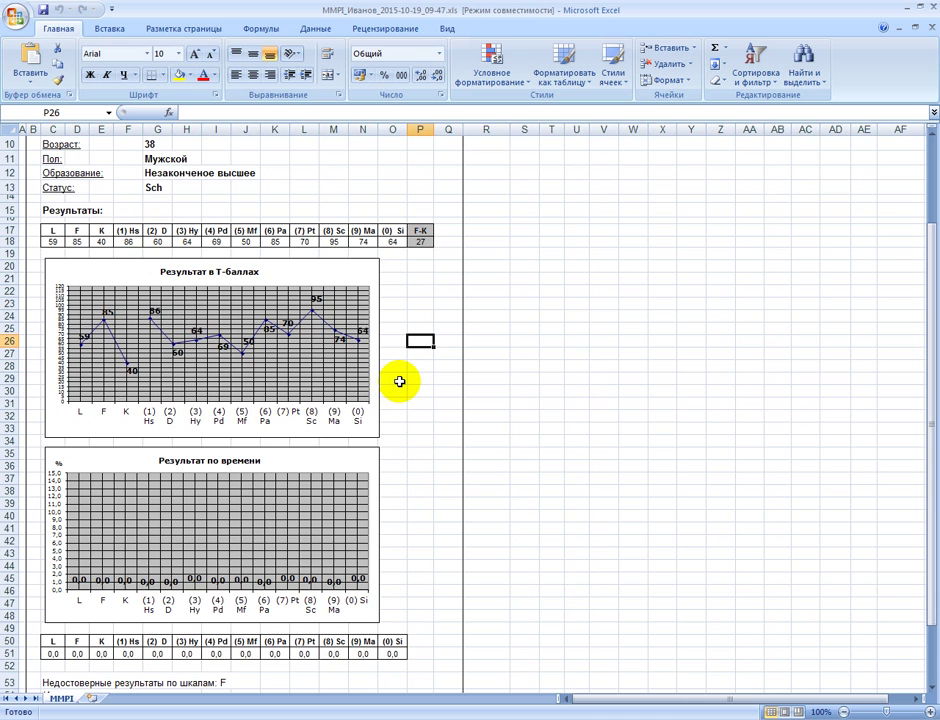
{"action": "scroll", "coordinate": [399, 381], "scroll_direction": "down", "scroll_amount": 3}
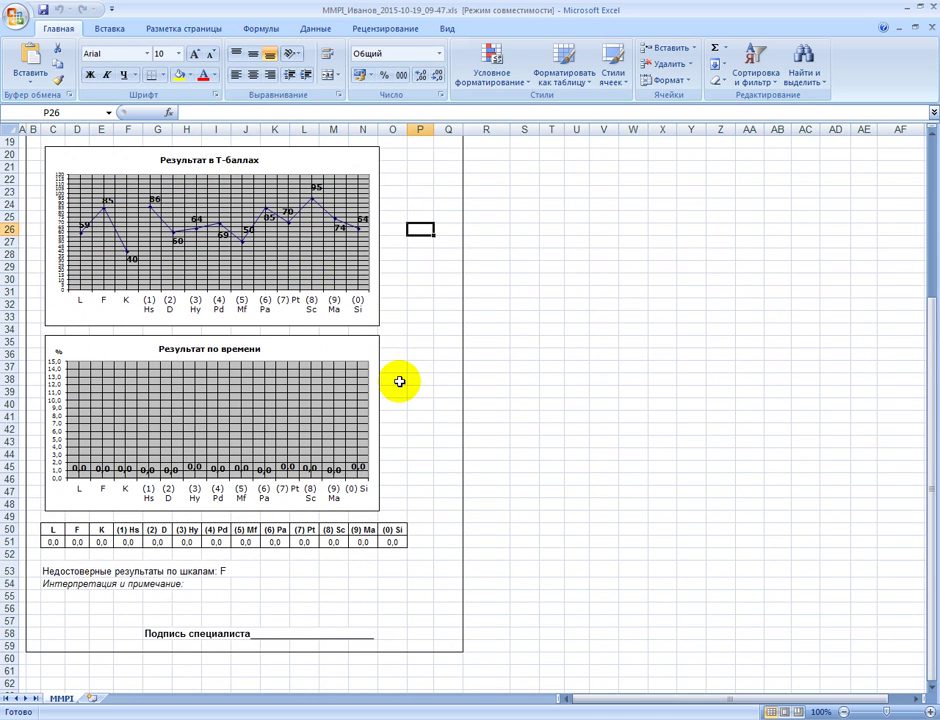
{"action": "scroll", "coordinate": [399, 381], "scroll_direction": "up", "scroll_amount": 5}
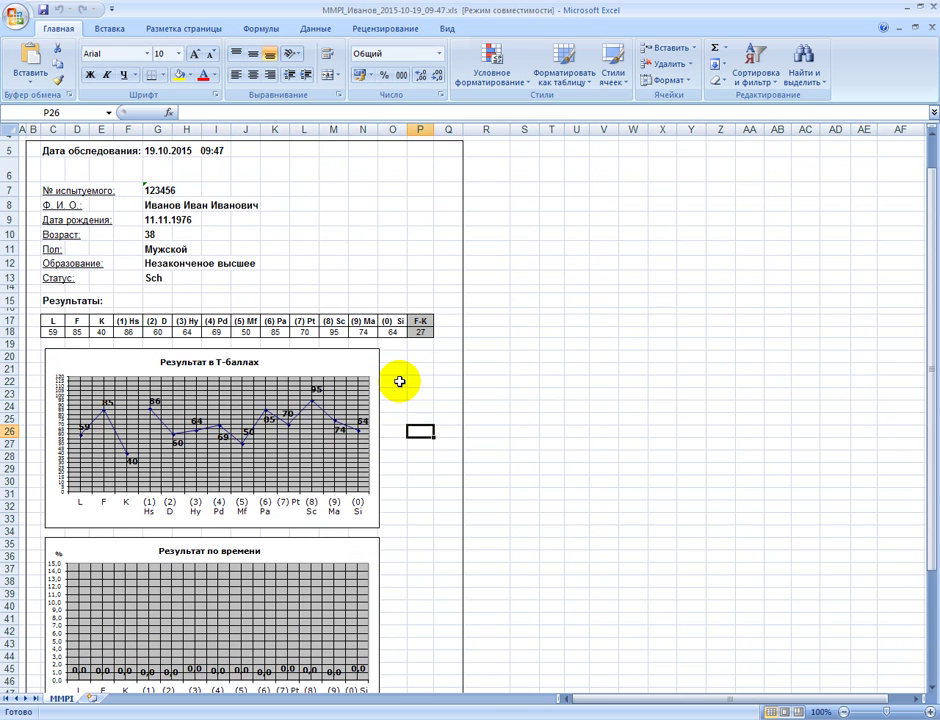
{"action": "scroll", "coordinate": [397, 400], "scroll_direction": "down", "scroll_amount": 1}
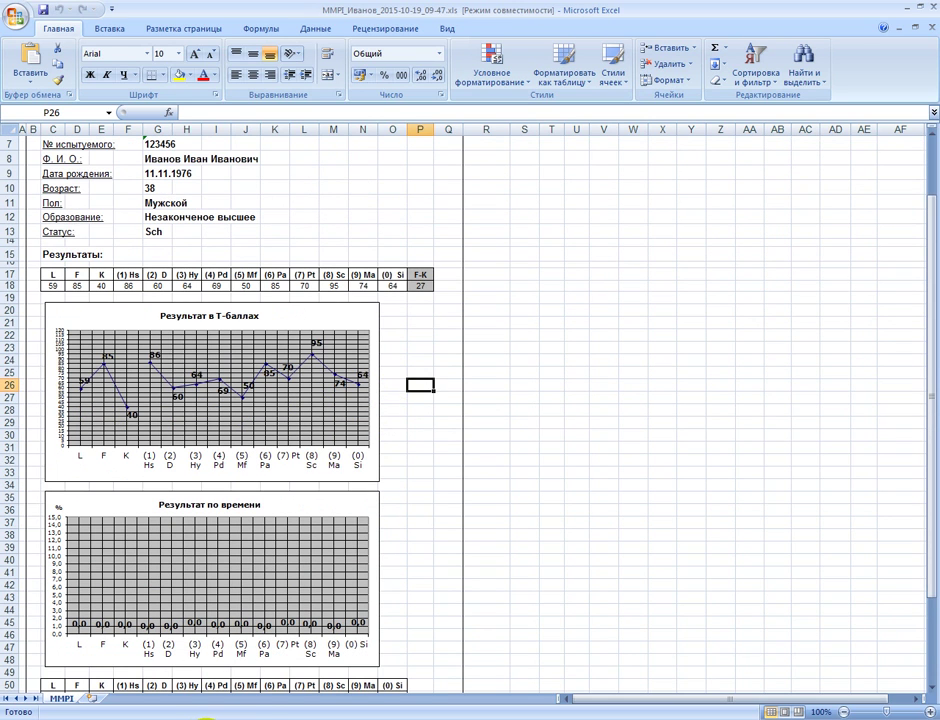
Bring back the Индивидуальные результаты folder window and close it, leaving the result workbook open
{"action": "left_click", "coordinate": [245, 716]}
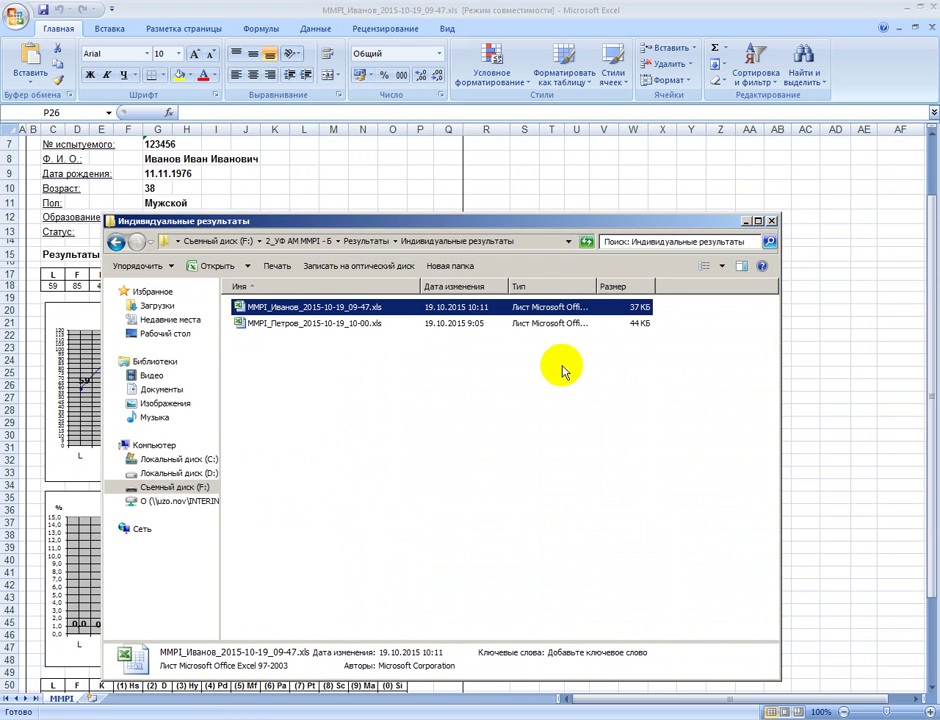
{"action": "left_click", "coordinate": [770, 221]}
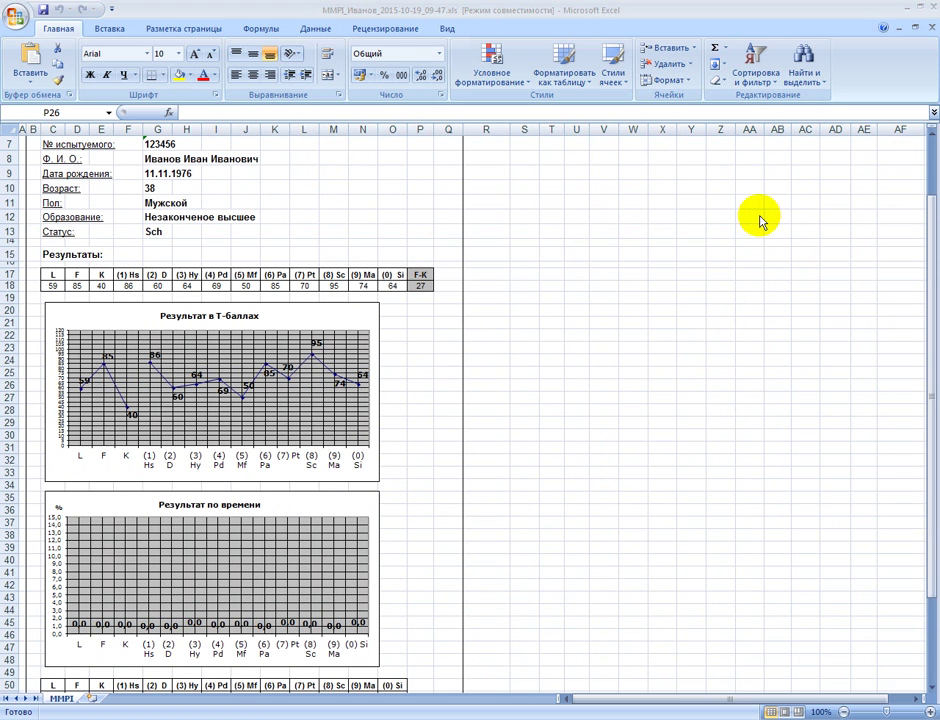